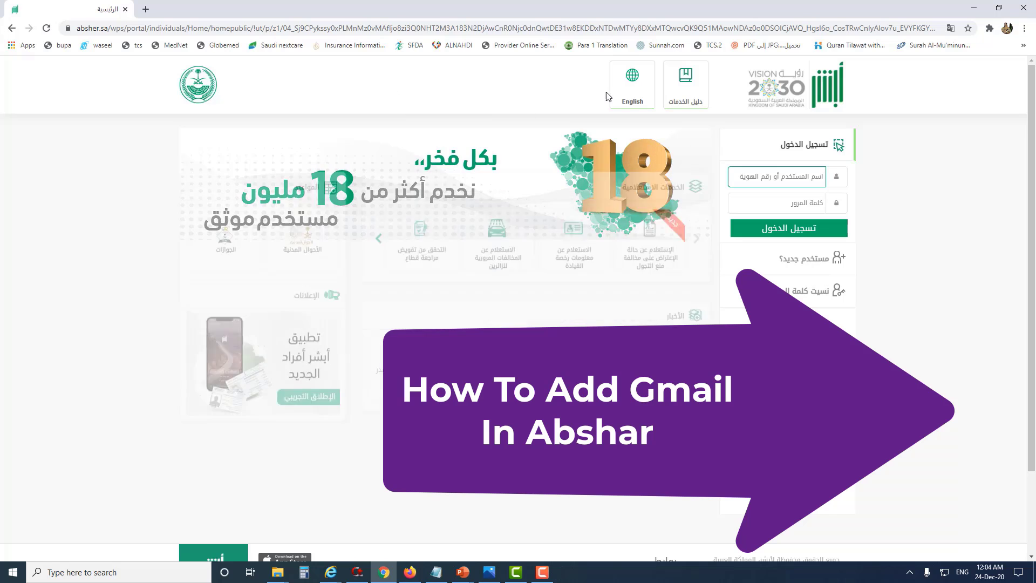
Step: Switch the Absher home page language from Arabic to English
left_click(632, 89)
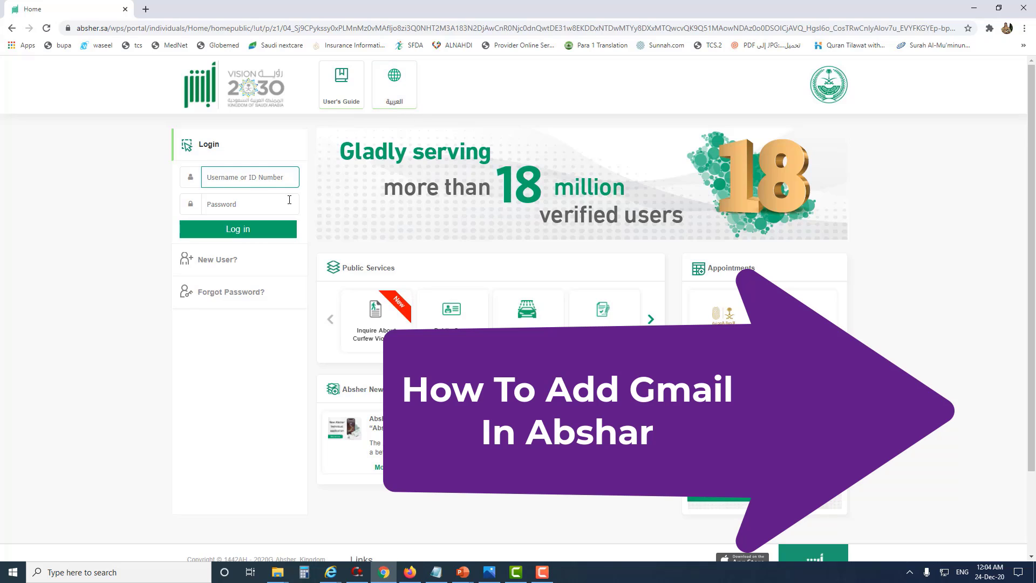
left_click(289, 200)
left_click(274, 175)
left_click(274, 200)
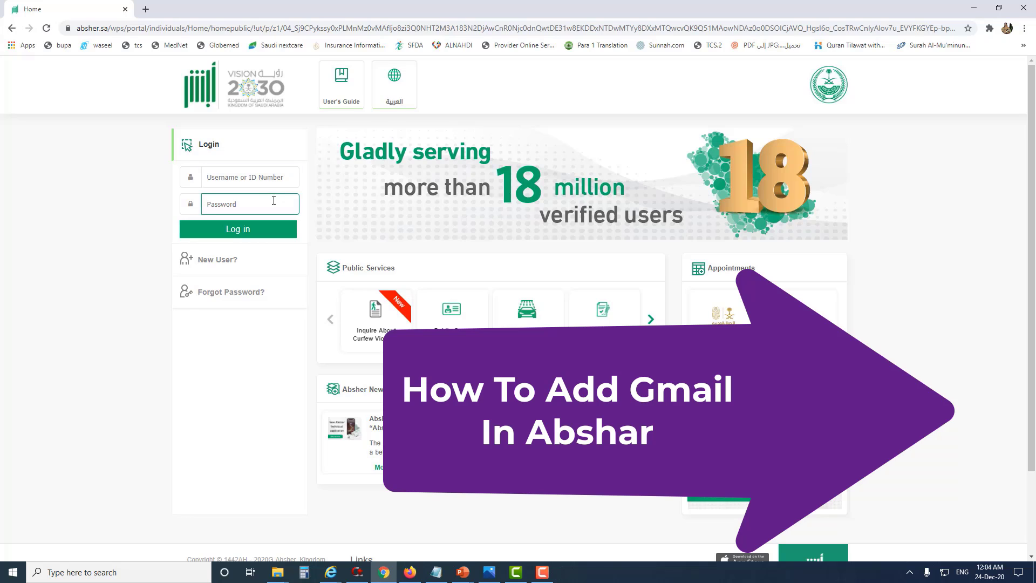
left_click(270, 177)
left_click(266, 202)
left_click(271, 177)
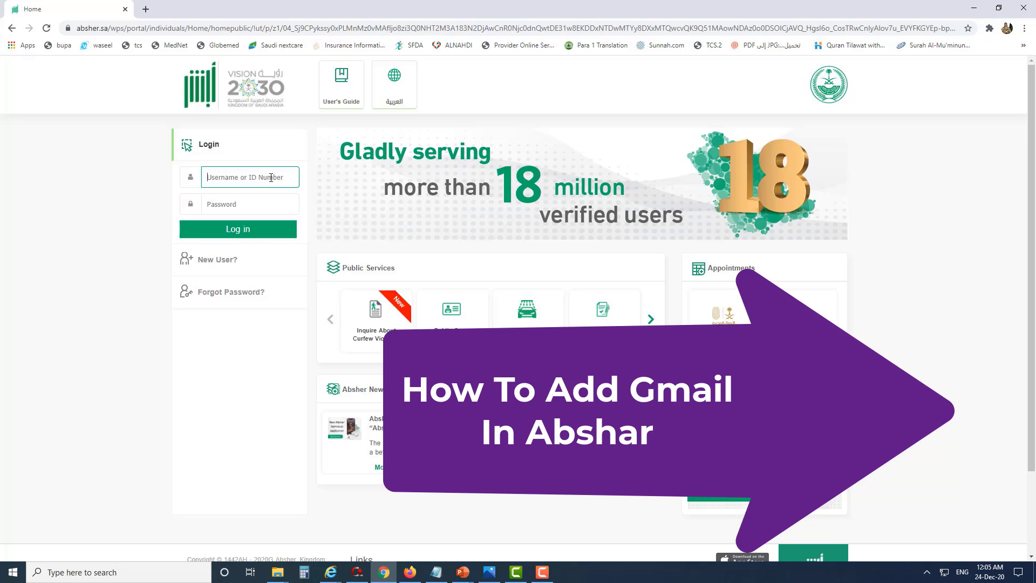
left_click(270, 204)
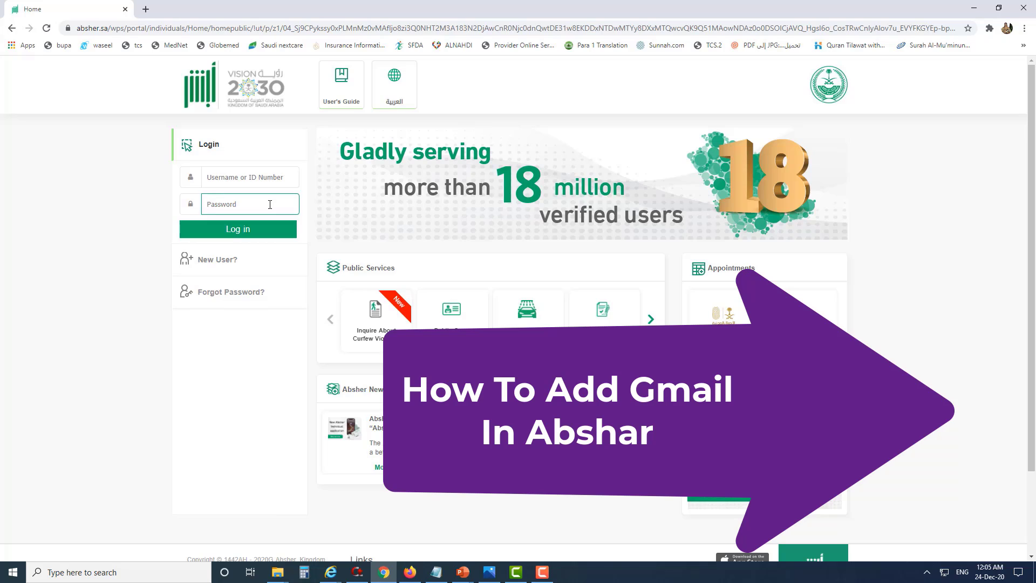
left_click(271, 179)
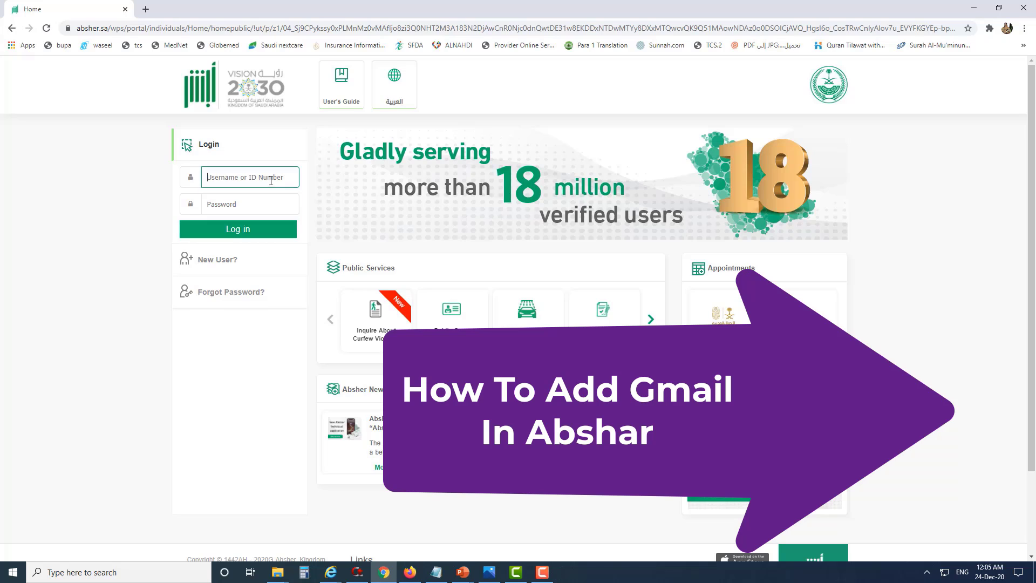
left_click(267, 200)
left_click(276, 182)
left_click(274, 200)
left_click(275, 180)
left_click(273, 201)
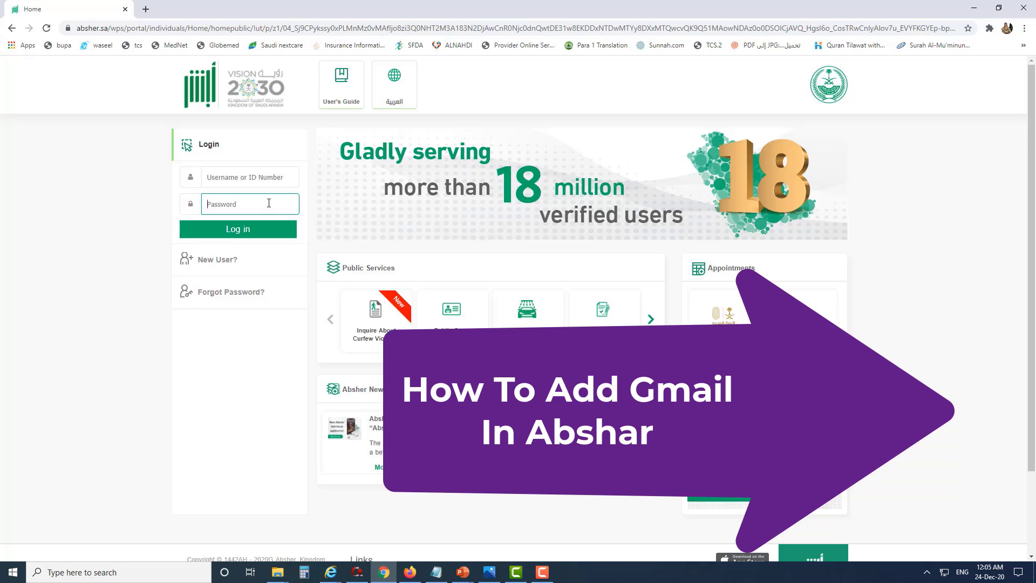
left_click(281, 181)
left_click(271, 198)
left_click(282, 179)
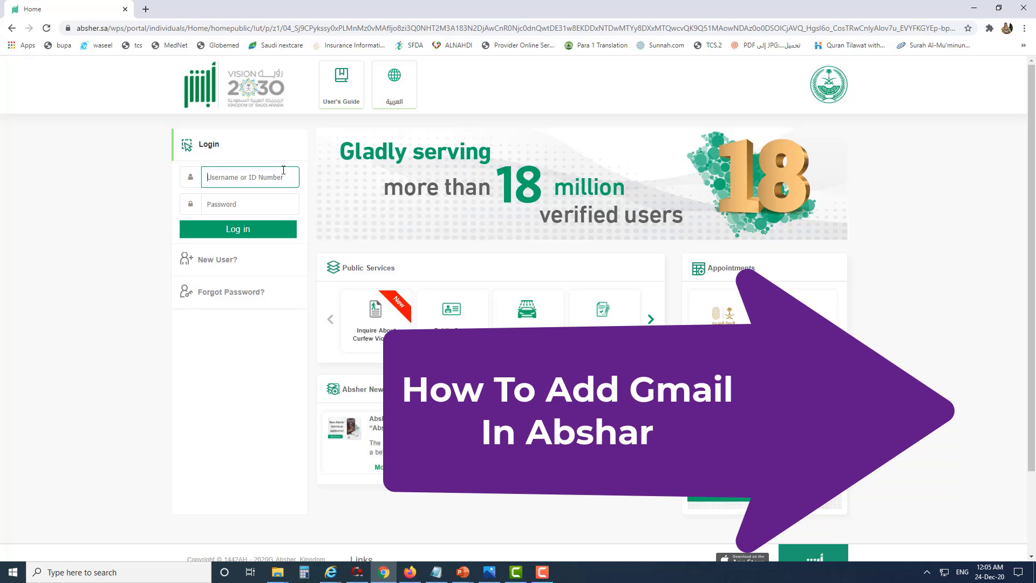
left_click(268, 205)
left_click(281, 178)
left_click(259, 204)
left_click(272, 179)
left_click(275, 208)
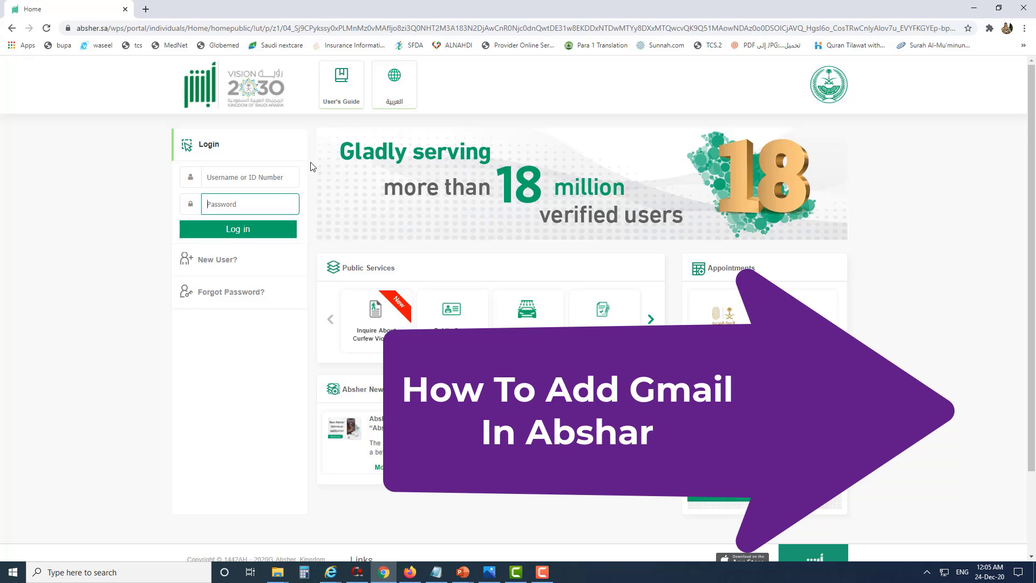
Step: Sign in with the account's ID number as username and its password
left_click(268, 178)
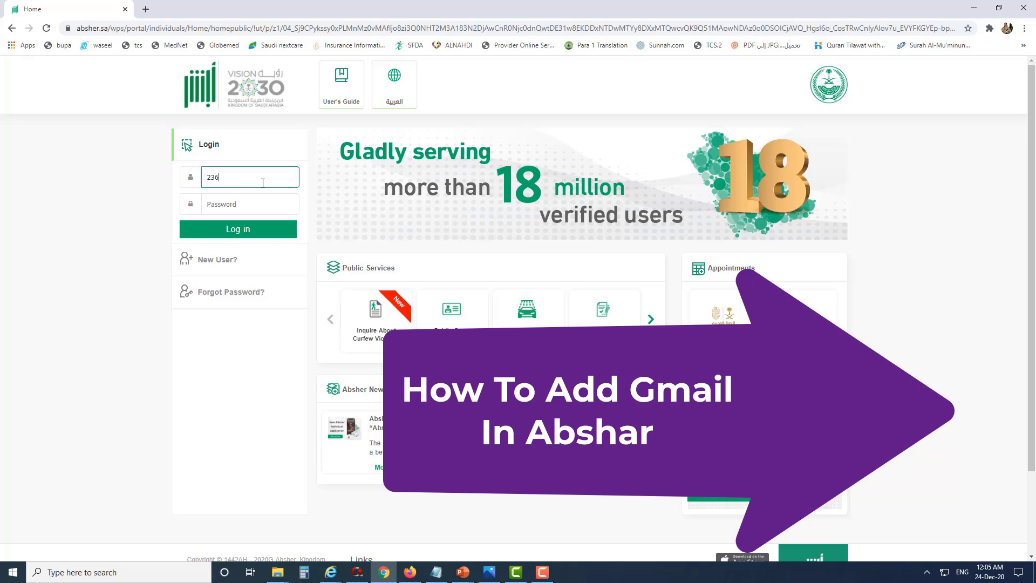
key("Tab")
type("••")
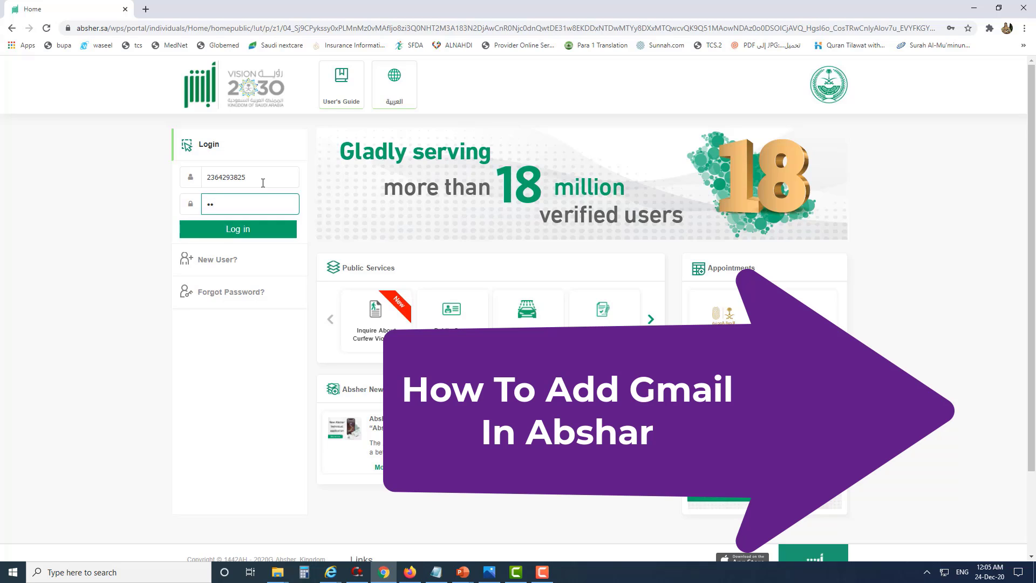
type("••••••••••")
key("Return")
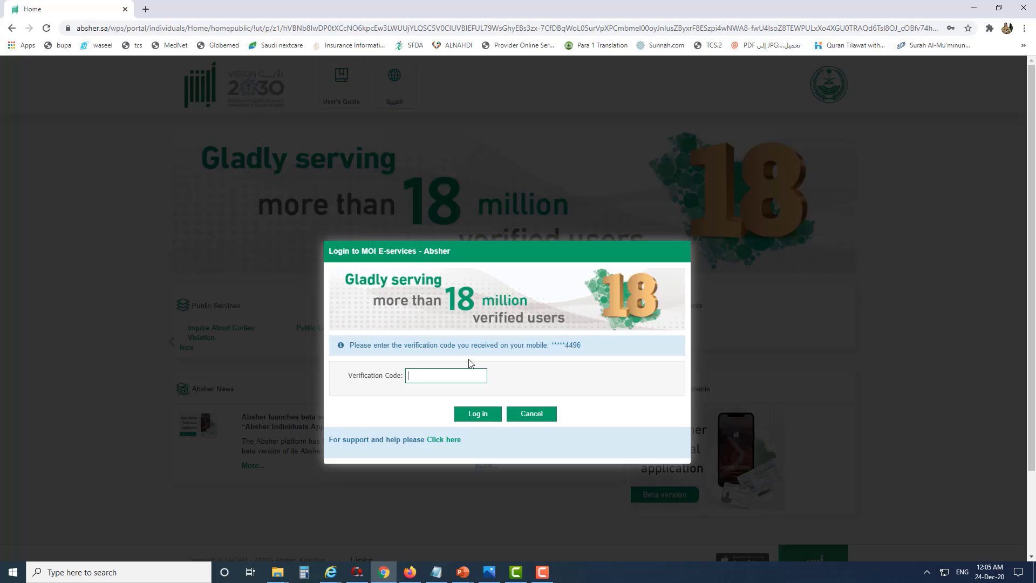
Step: Enter the SMS verification code from the phone and complete the login
left_click(486, 416)
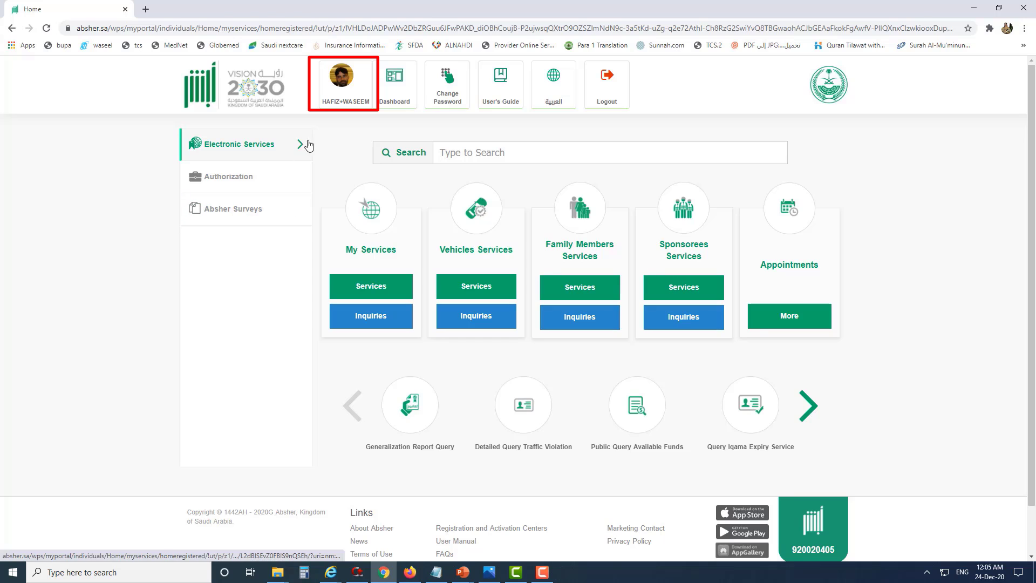
Step: Open the Edit User Profile page from the profile button in the top navigation bar
left_click(349, 100)
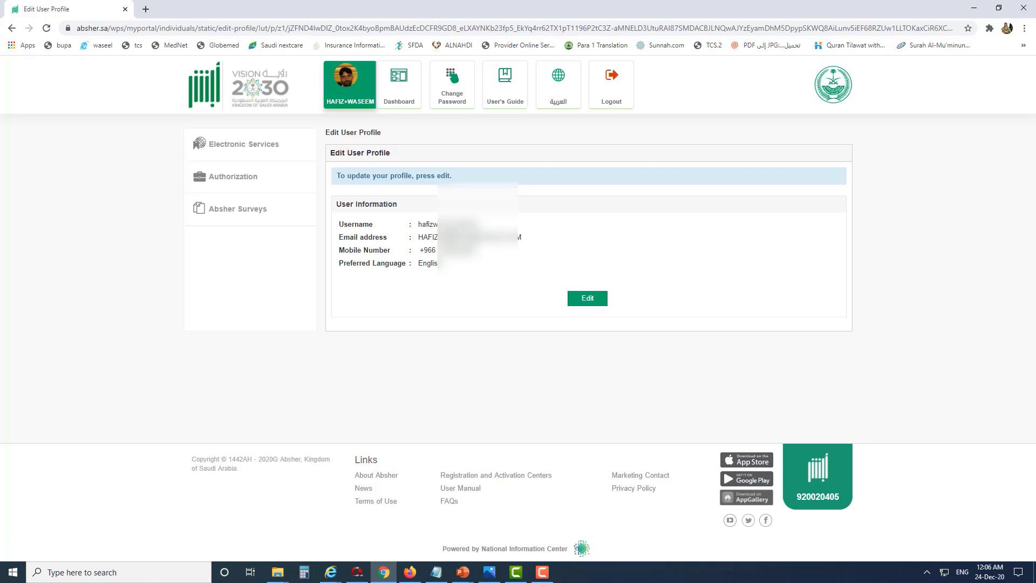
Step: Check the current e-mail and mobile number, then put User Information into edit mode
double_click(470, 237)
double_click(457, 250)
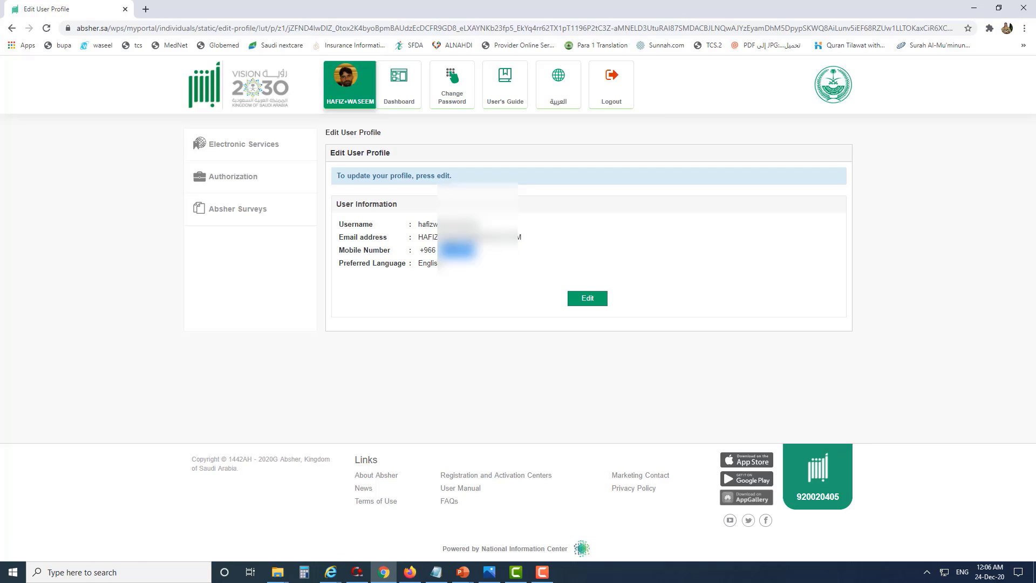
double_click(453, 251)
left_click(434, 252)
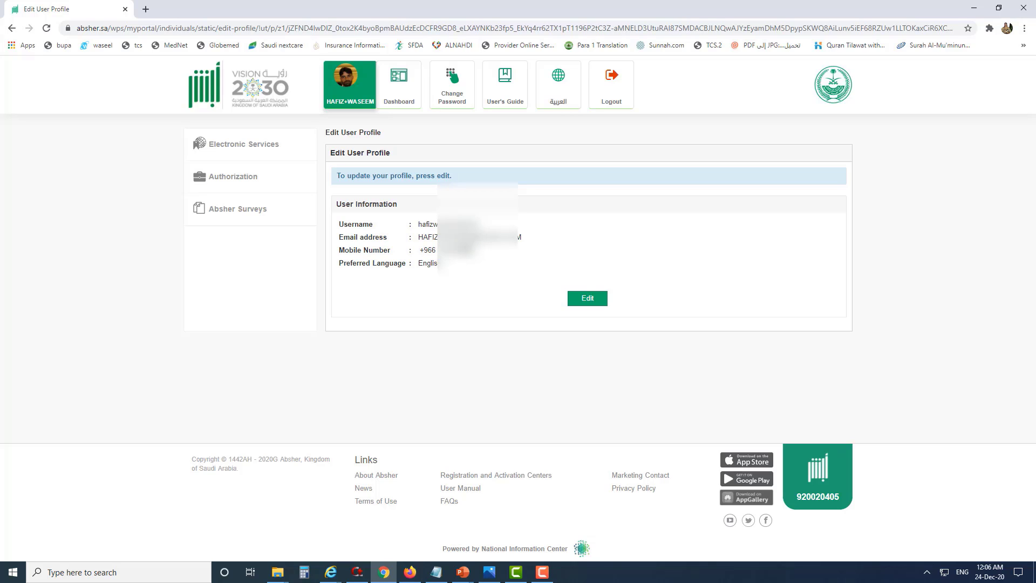
double_click(453, 250)
left_click(432, 270)
left_click(588, 300)
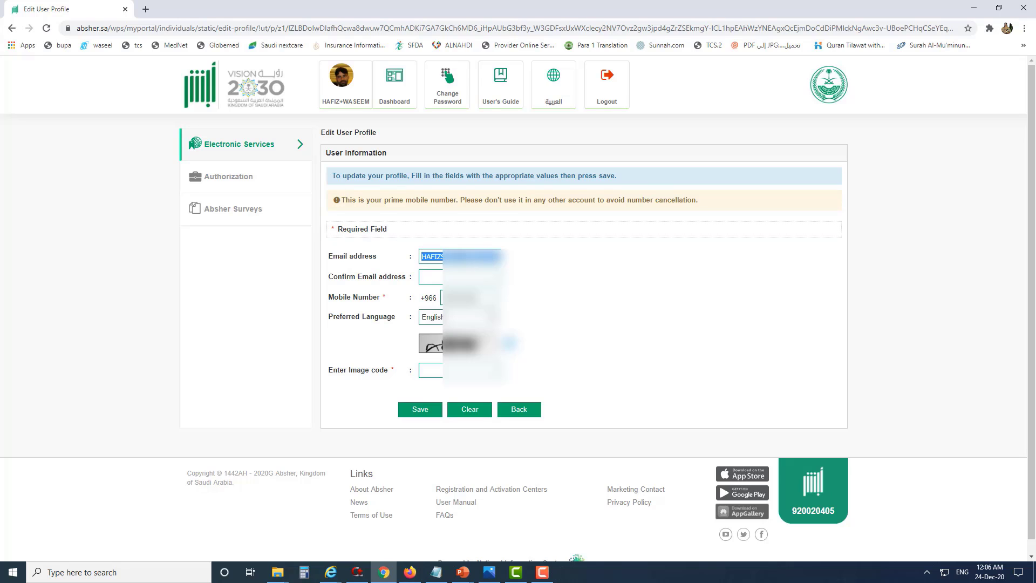
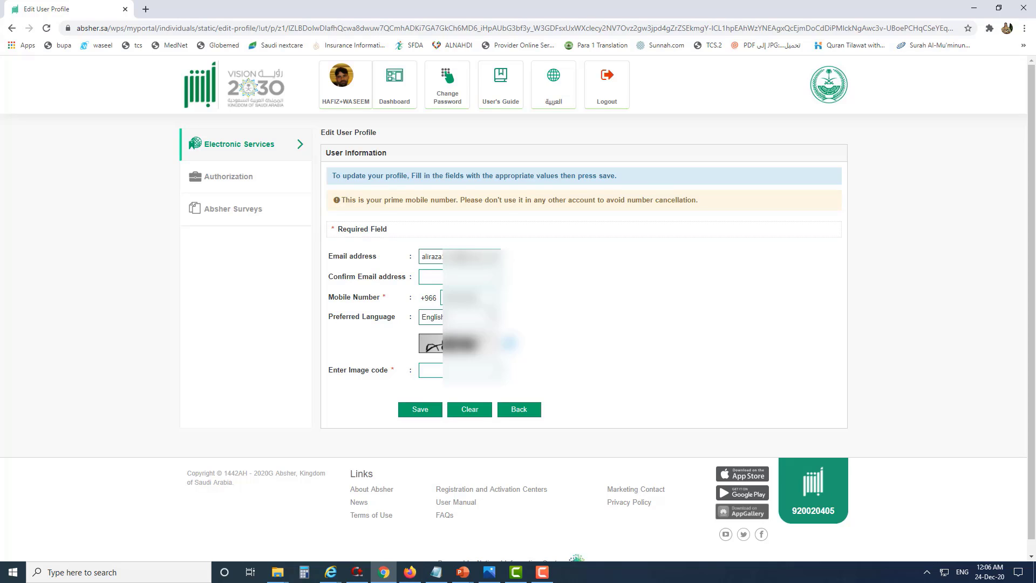
Step: Enter the new Gmail address in the Email and Confirm Email fields
left_click(368, 281)
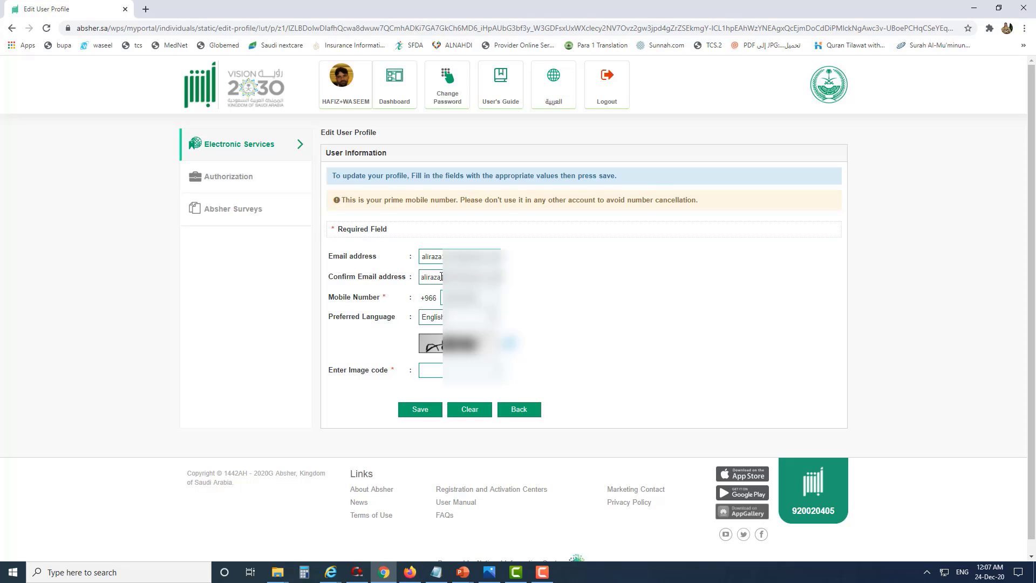
Step: Fill in the image code shown on the form, then bring up the saved screenshot in Photos
left_click(458, 370)
type("8096")
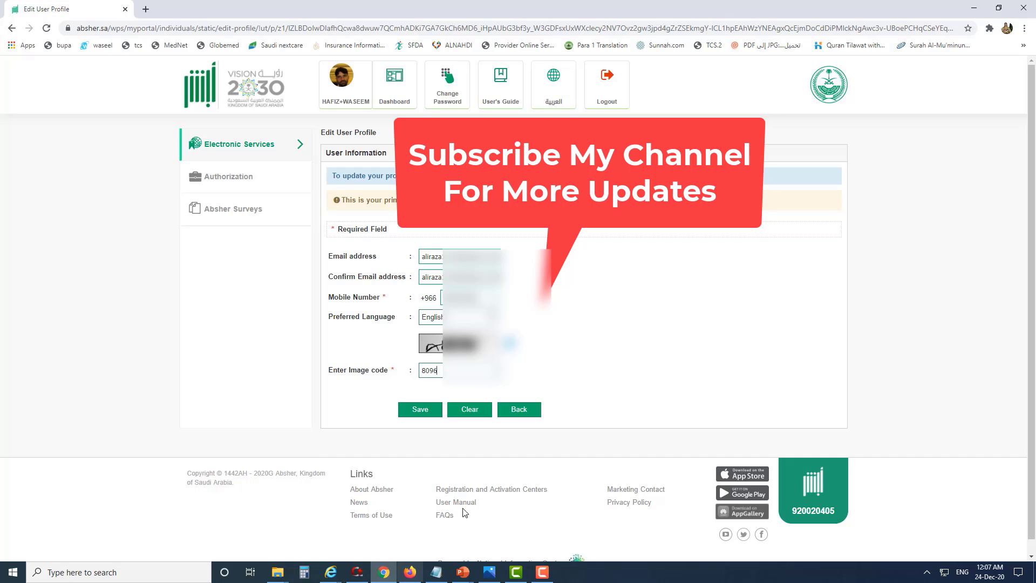
left_click(489, 576)
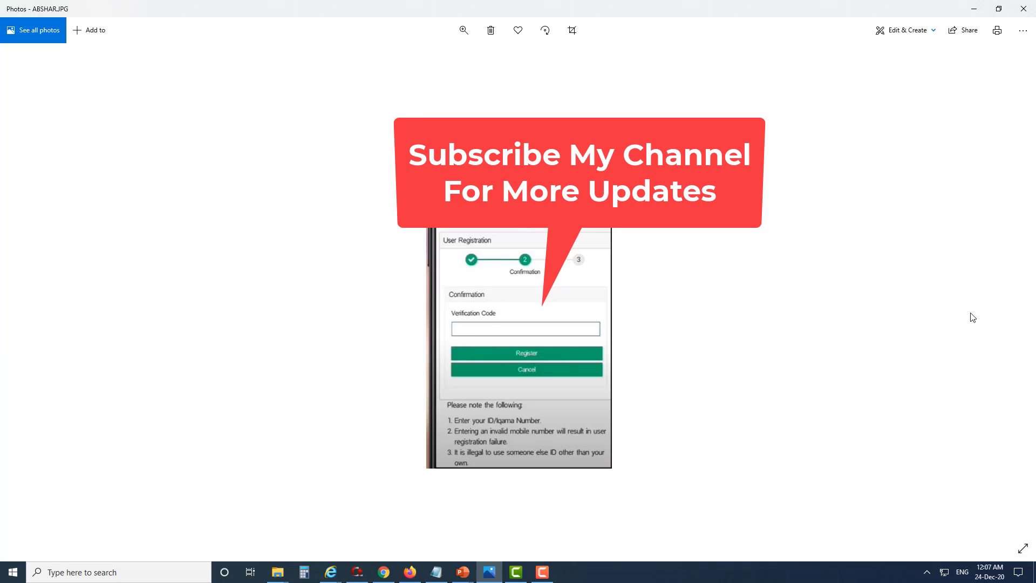
key("Right")
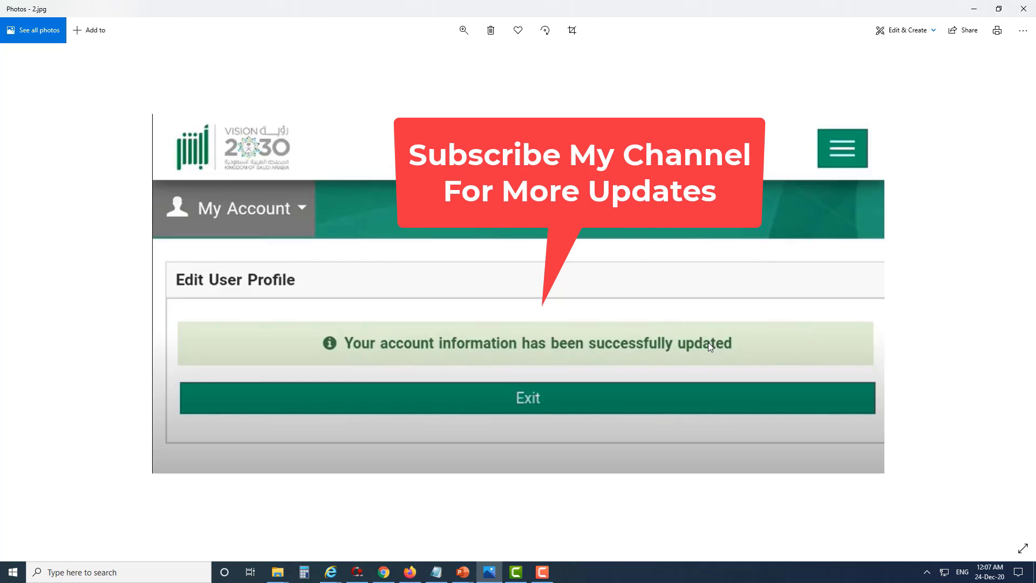
key("Left")
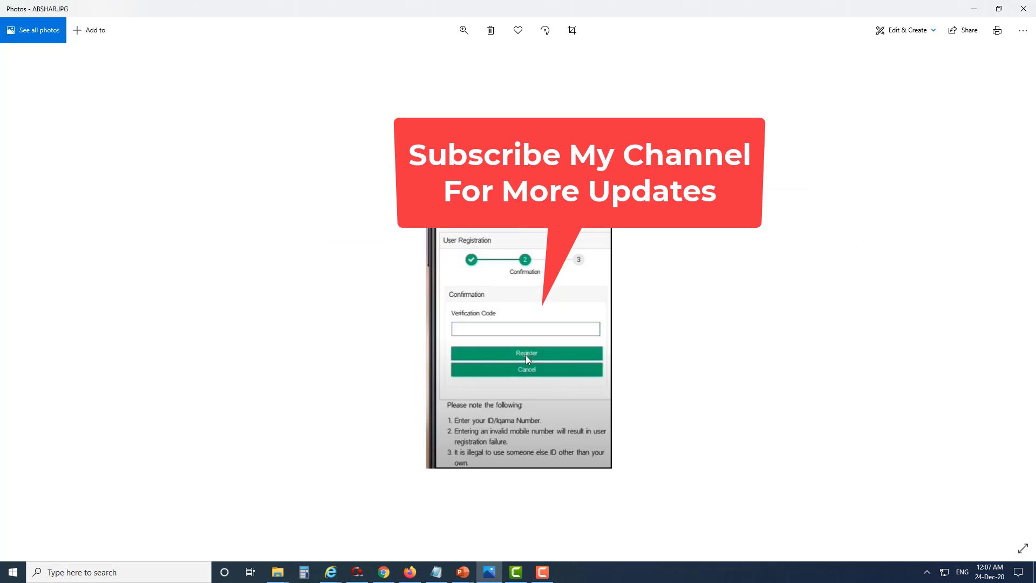